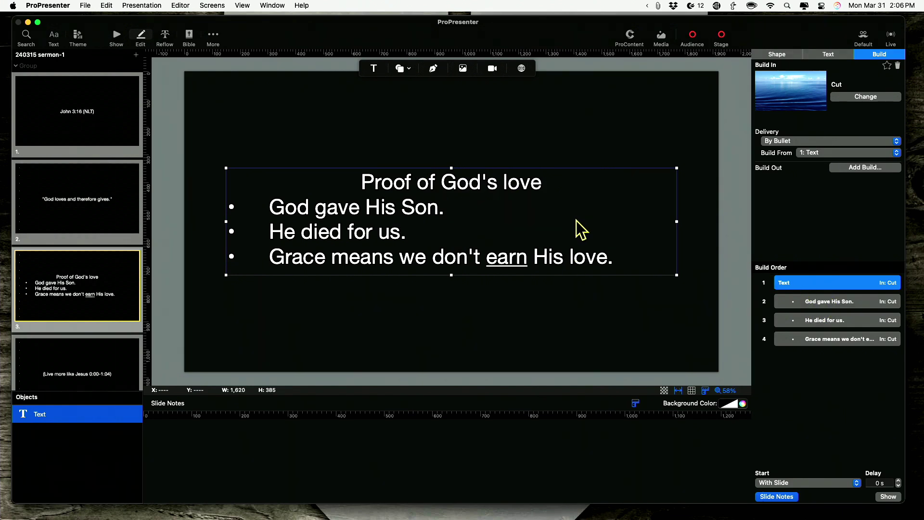
# Leave the editor, present slide 3 "Proof of God's love" live, and reveal its remaining bullets one at a time.
pyautogui.click(117, 36)
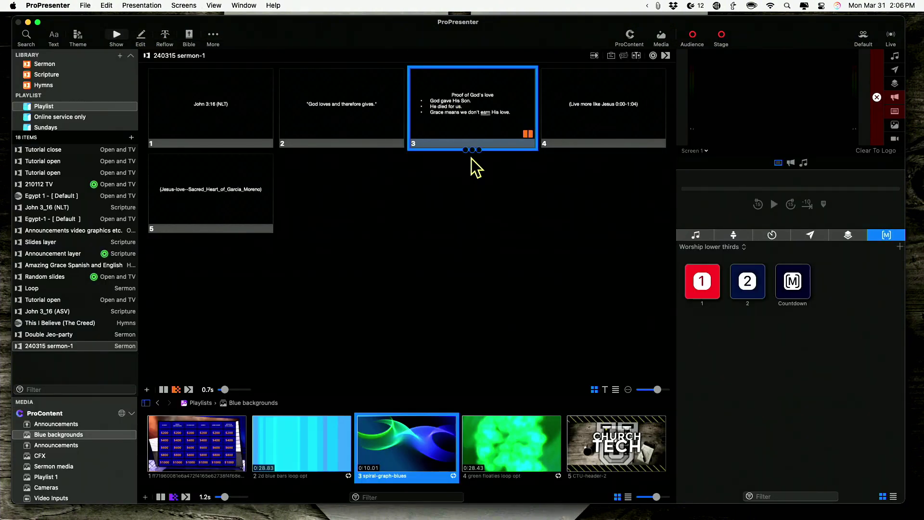
pyautogui.click(457, 124)
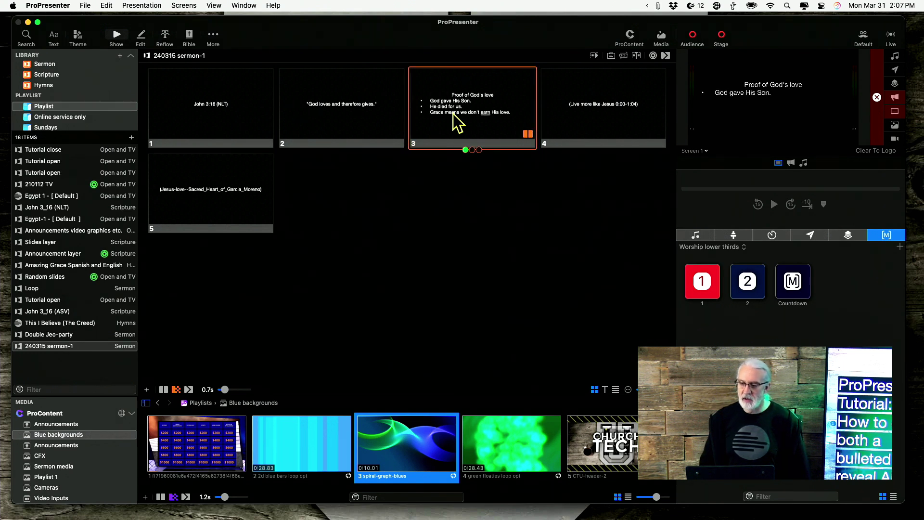
pyautogui.press('Right')
pyautogui.press('Right')
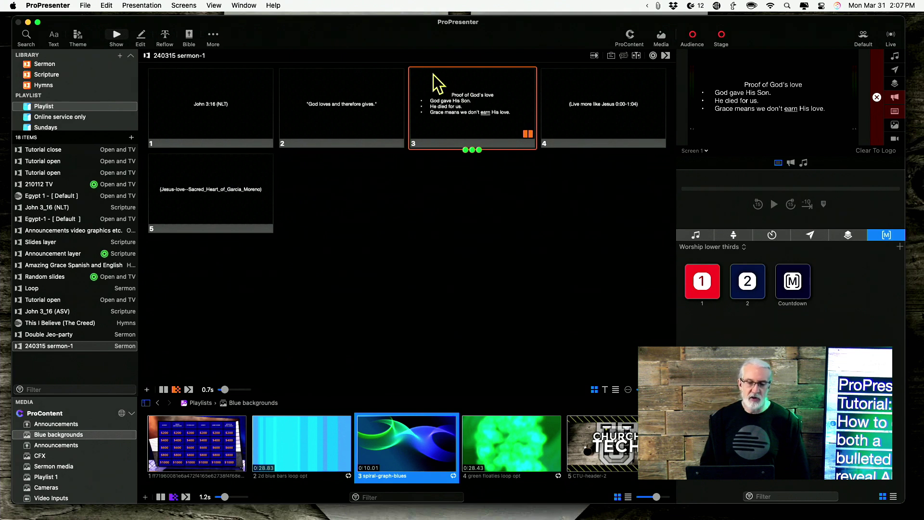
# Open slide 3 for full editing and set the bulleted text object's build delivery to Underline.
pyautogui.rightClick(455, 101)
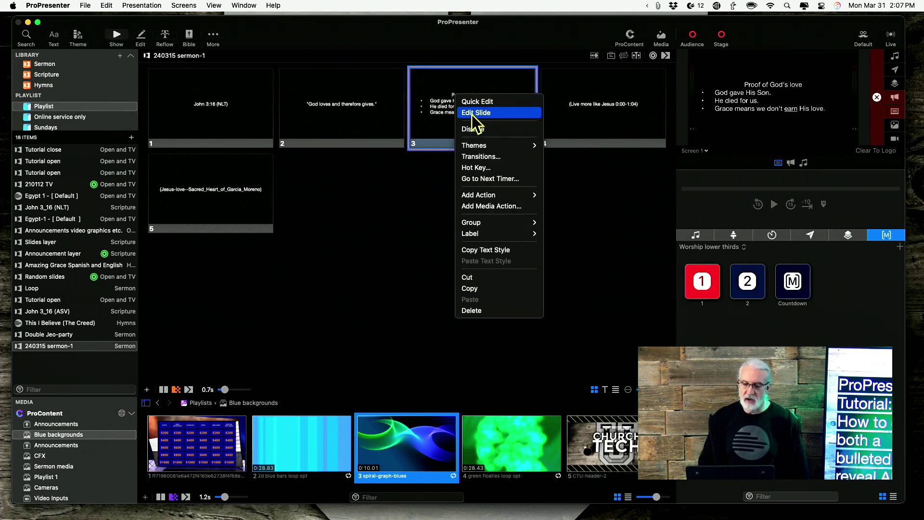
pyautogui.click(472, 115)
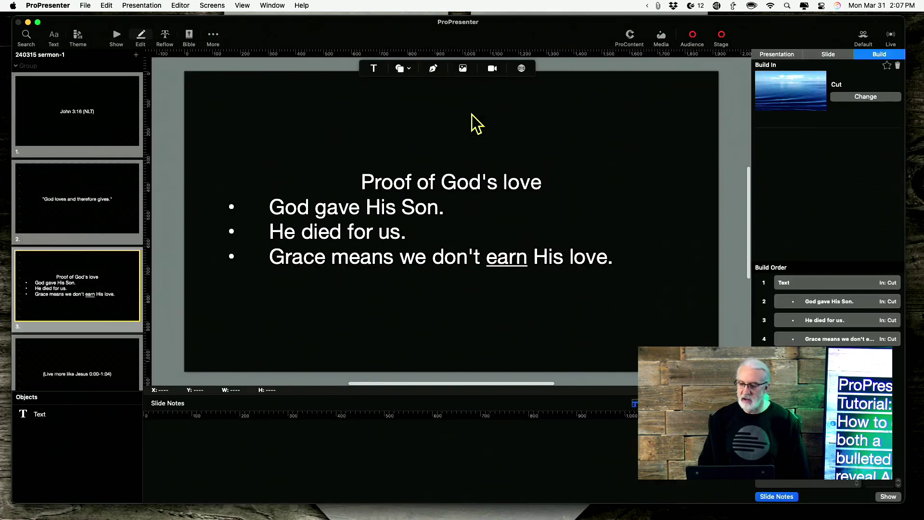
pyautogui.click(468, 264)
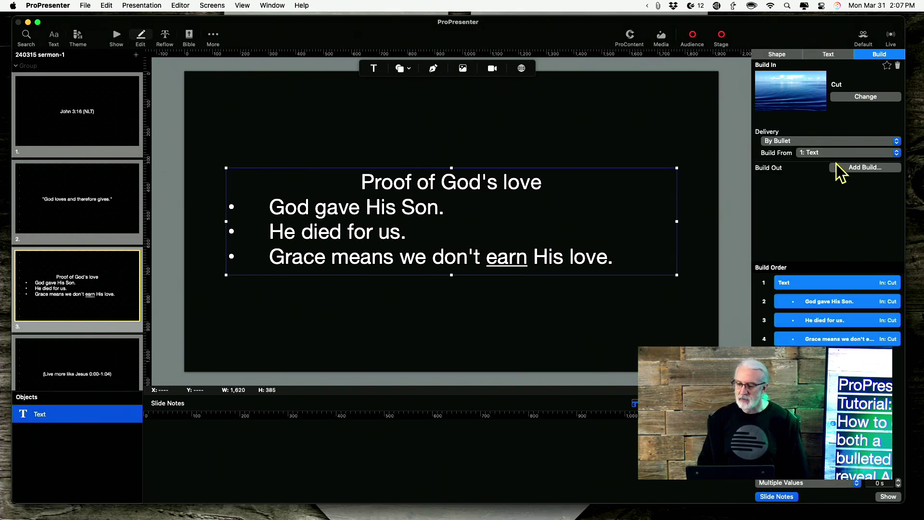
pyautogui.click(828, 141)
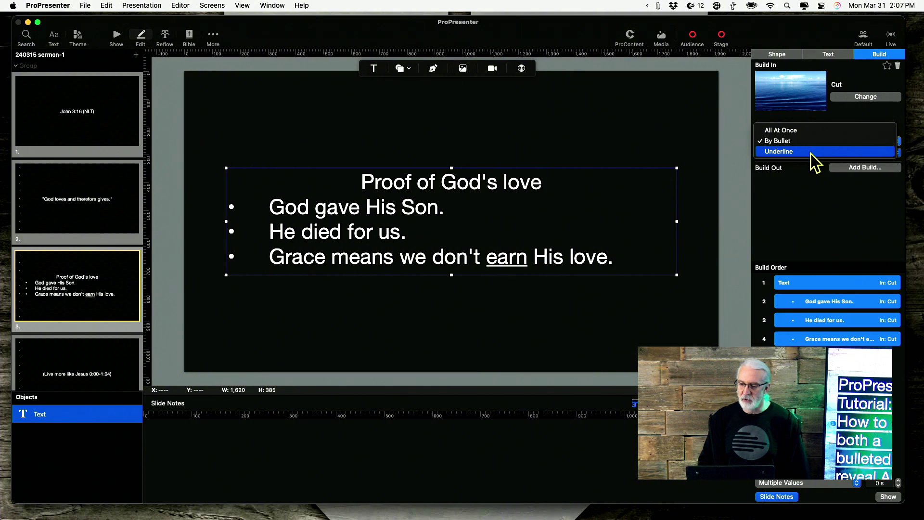
pyautogui.click(811, 153)
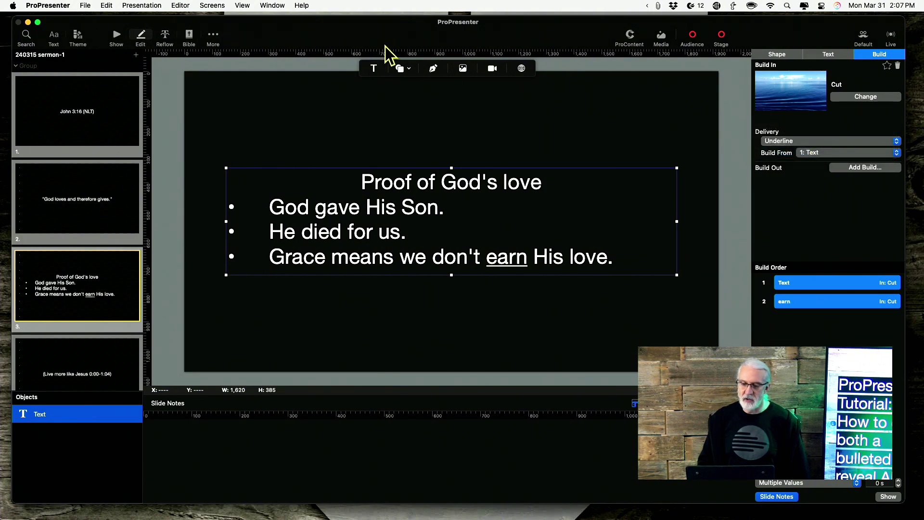
# Return to the show view, present slide 2 and slide 3, and reveal the underlined word "earn" in the live output.
pyautogui.click(116, 39)
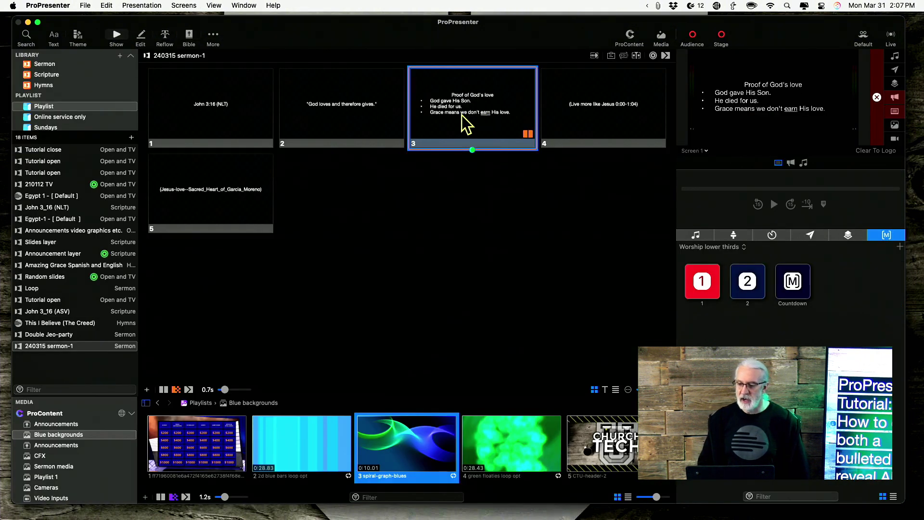
pyautogui.click(347, 126)
pyautogui.click(487, 111)
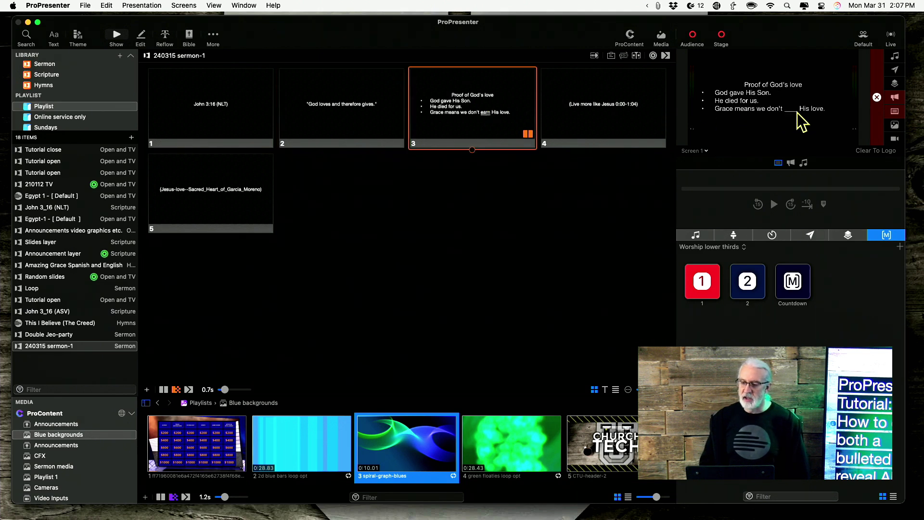
pyautogui.click(464, 129)
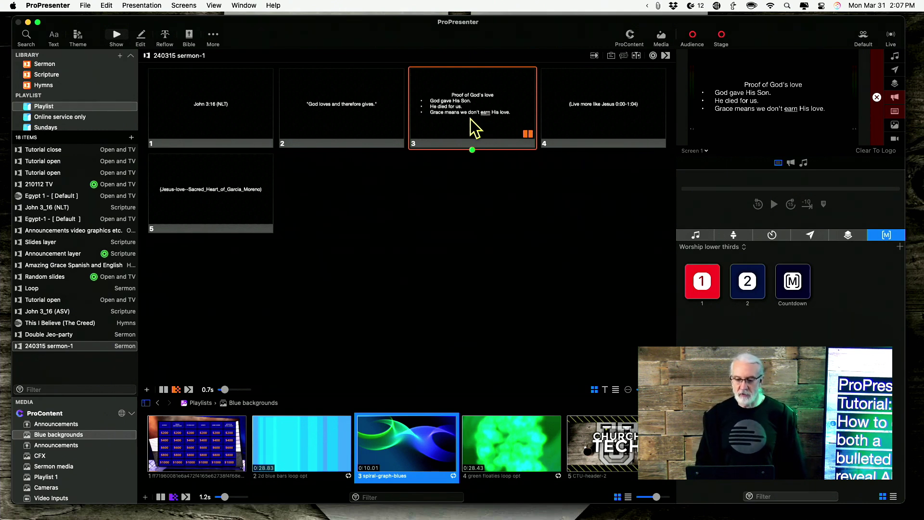
# Copy slide 3 and paste three duplicates of it directly after the original.
pyautogui.rightClick(470, 120)
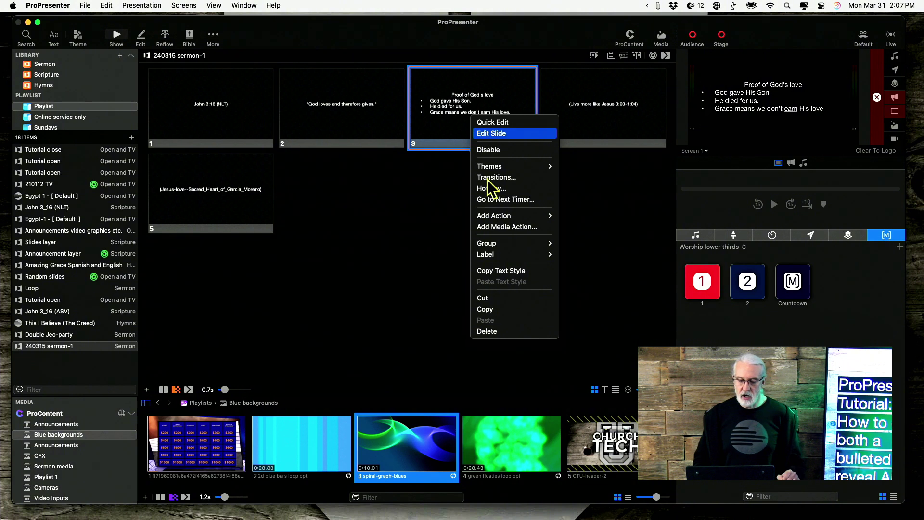
pyautogui.click(506, 309)
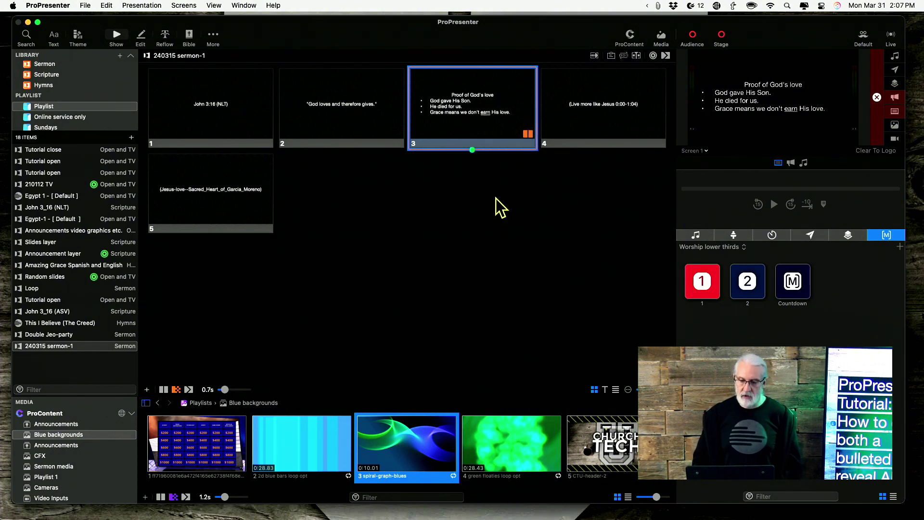
pyautogui.press('super+v')
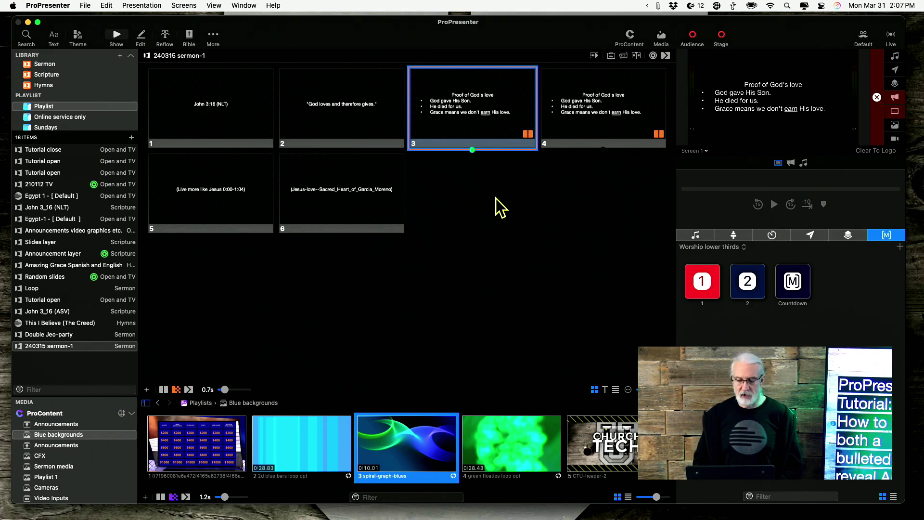
pyautogui.press('super+v')
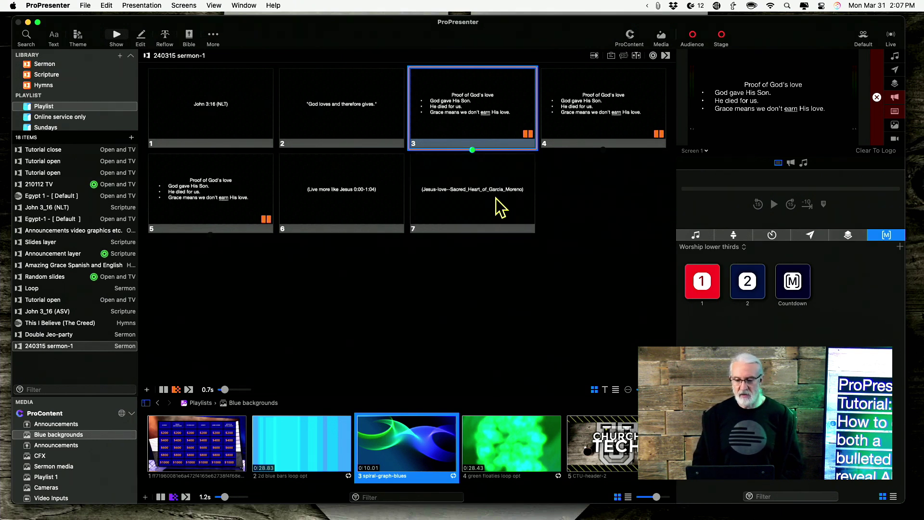
pyautogui.press('super+v')
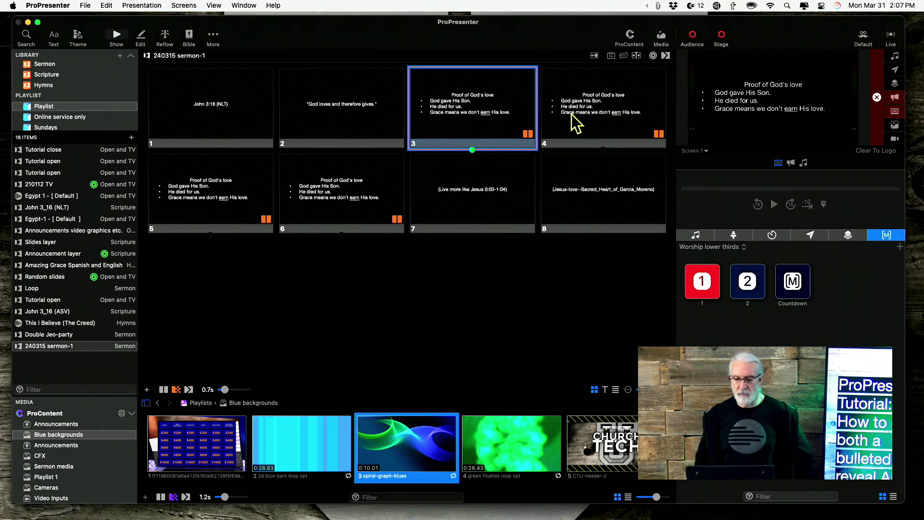
# Quick-edit slide 3 to delete all three bullets, keeping only the heading "Proof of God's love".
pyautogui.rightClick(480, 104)
pyautogui.click(486, 109)
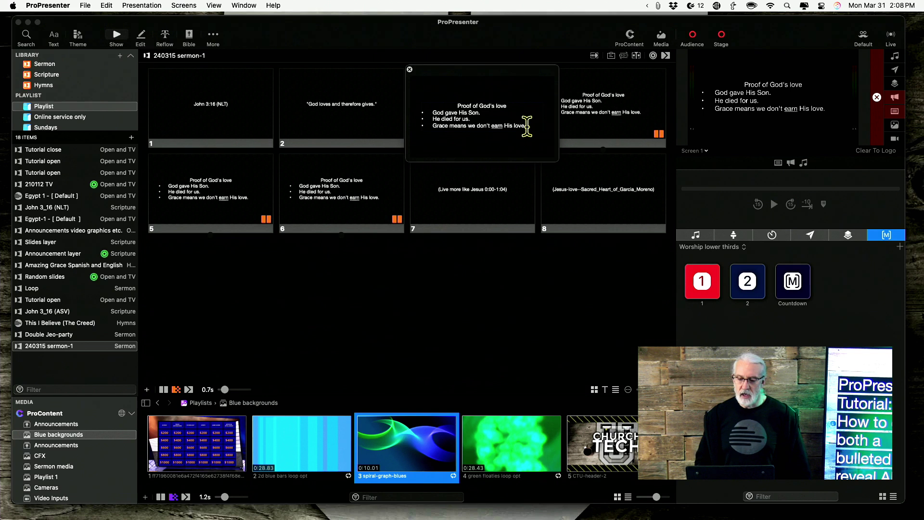
pyautogui.moveTo(527, 126); pyautogui.dragTo(392, 114)
pyautogui.press('BackSpace')
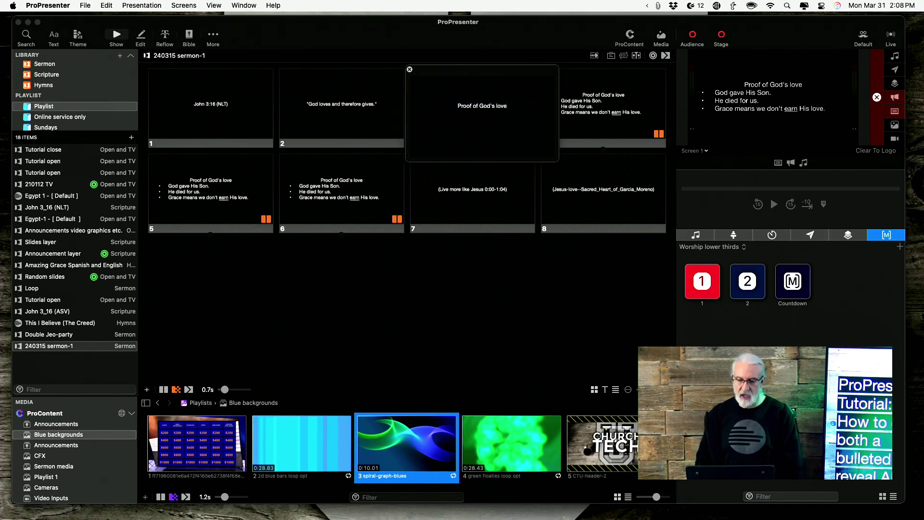
pyautogui.click(409, 70)
# Quick-edit slide 4 to delete the last two bullets, keeping the heading and "God gave His Son.".
pyautogui.rightClick(608, 106)
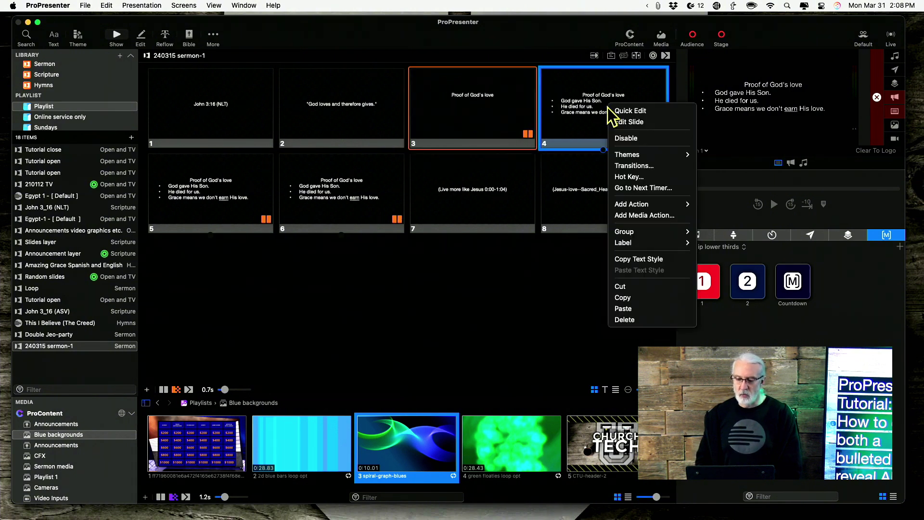
pyautogui.click(626, 111)
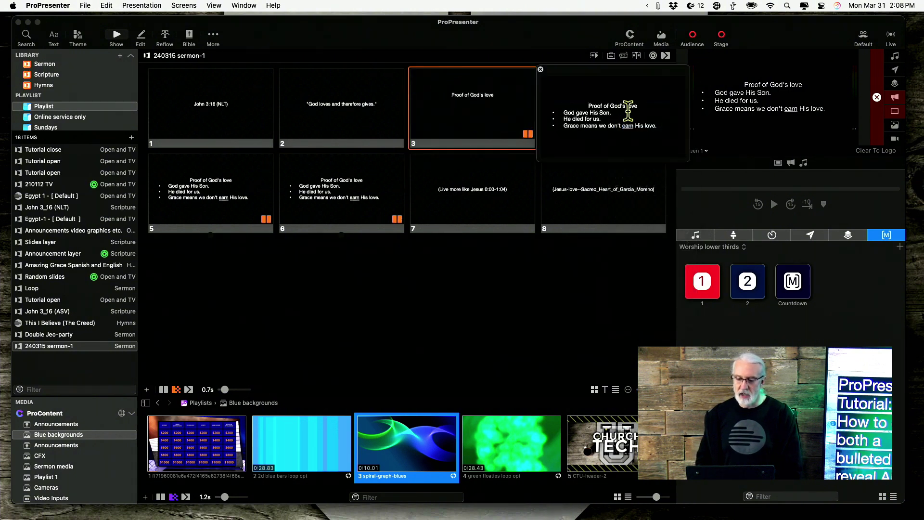
pyautogui.moveTo(658, 125); pyautogui.dragTo(542, 116)
pyautogui.press('BackSpace')
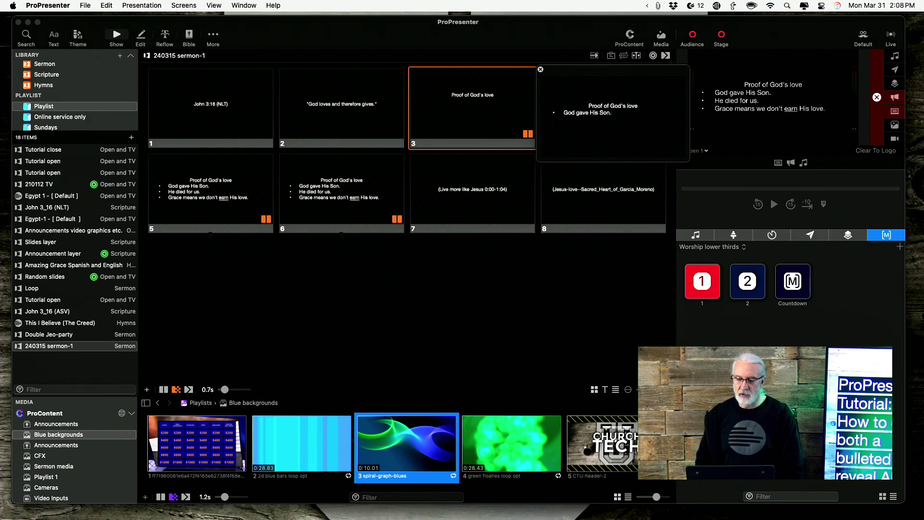
pyautogui.click(541, 69)
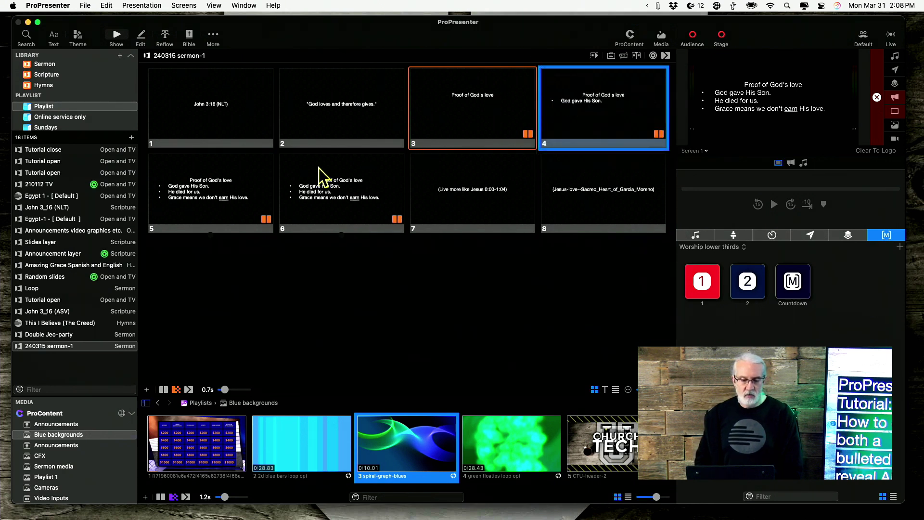
# Quick-edit slide 5 to delete the text of the third bullet, "Grace means we don't earn His love.".
pyautogui.rightClick(221, 192)
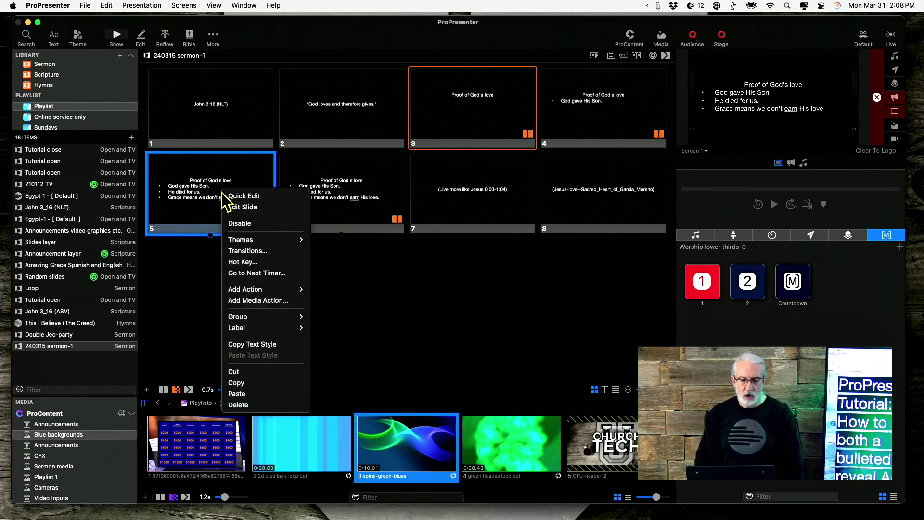
pyautogui.click(251, 196)
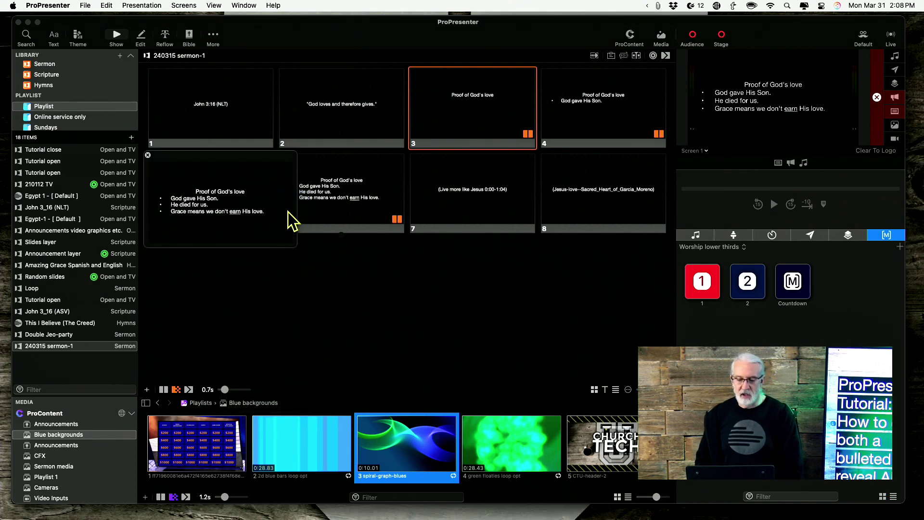
pyautogui.tripleClick(205, 216)
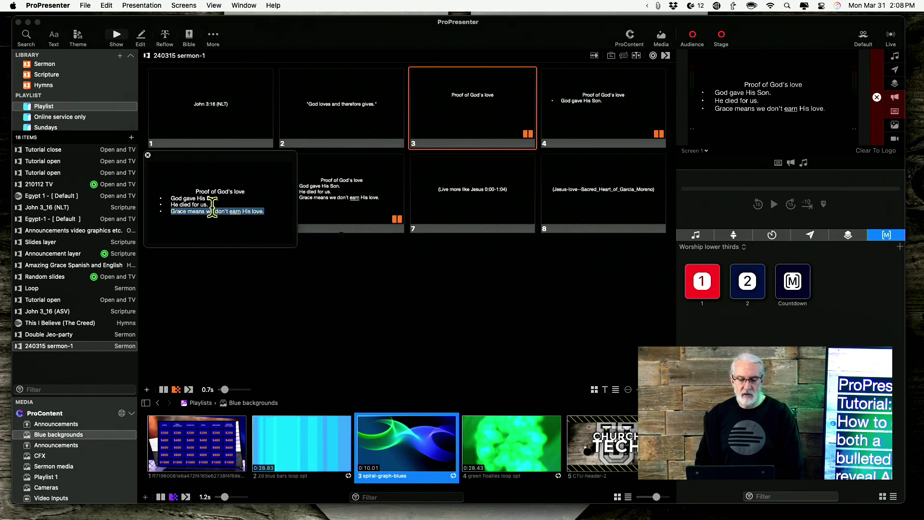
pyautogui.press('BackSpace')
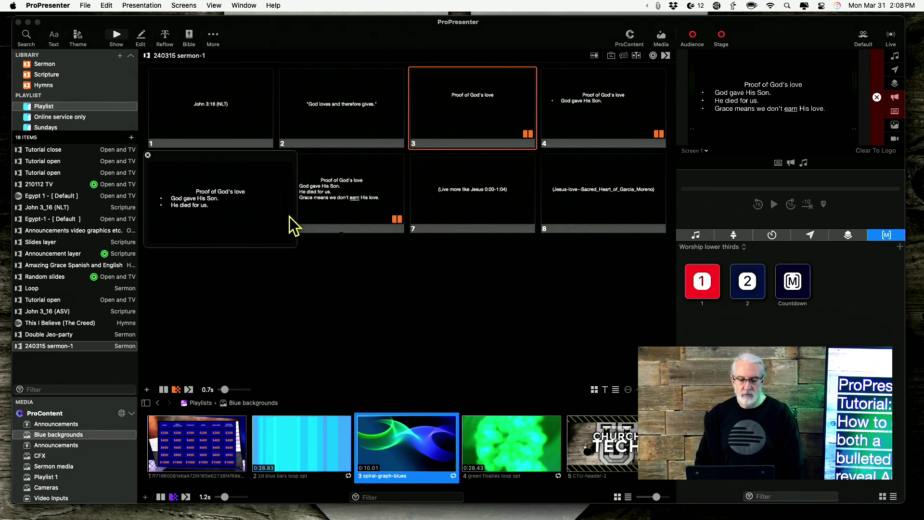
pyautogui.click(148, 155)
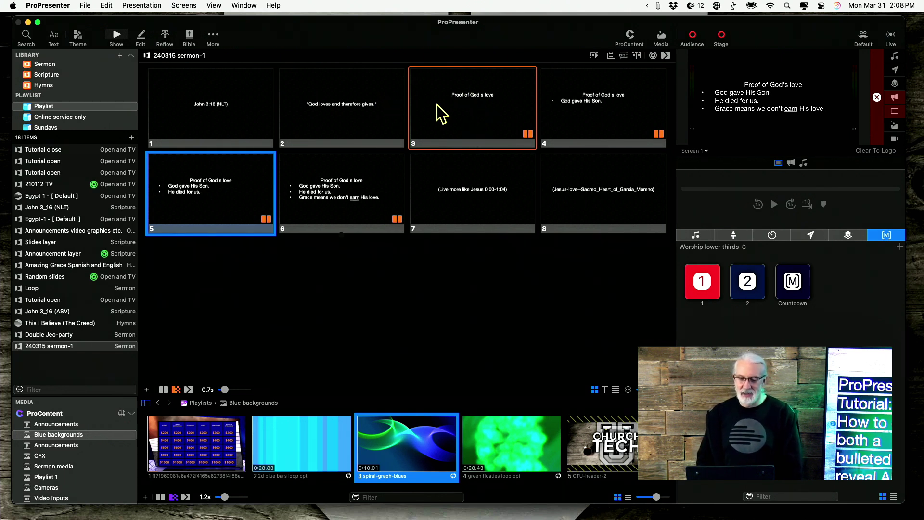
# Present slide 2, then slide 3, and advance through the following slides to check the bullets appearing progressively.
pyautogui.click(344, 126)
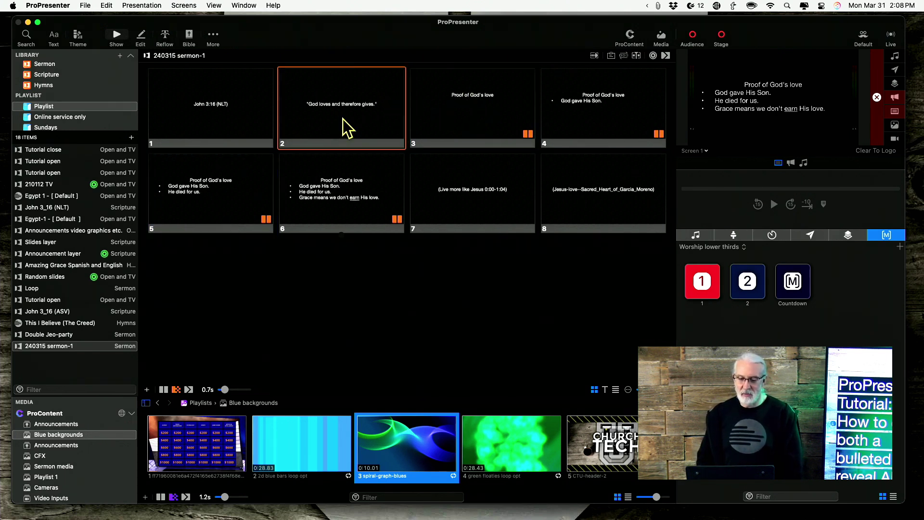
pyautogui.click(461, 112)
pyautogui.press('Right')
pyautogui.press('Right')
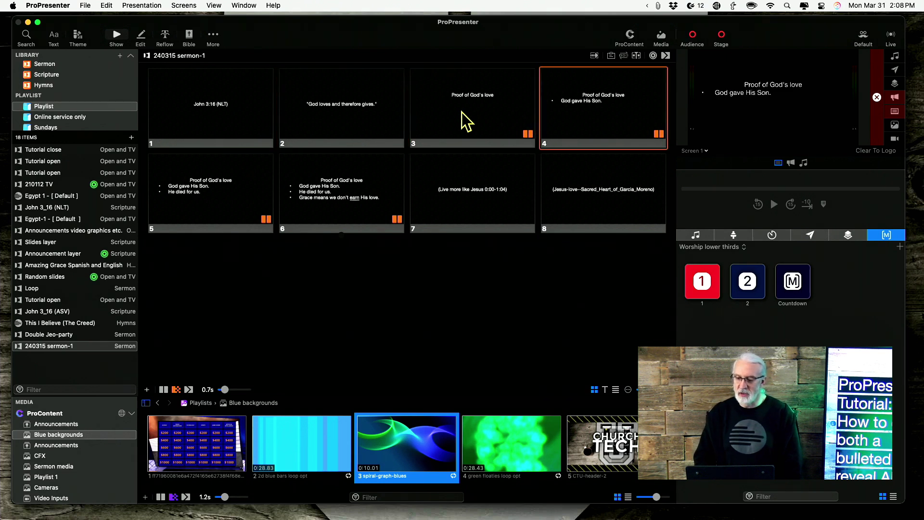
pyautogui.press('Right')
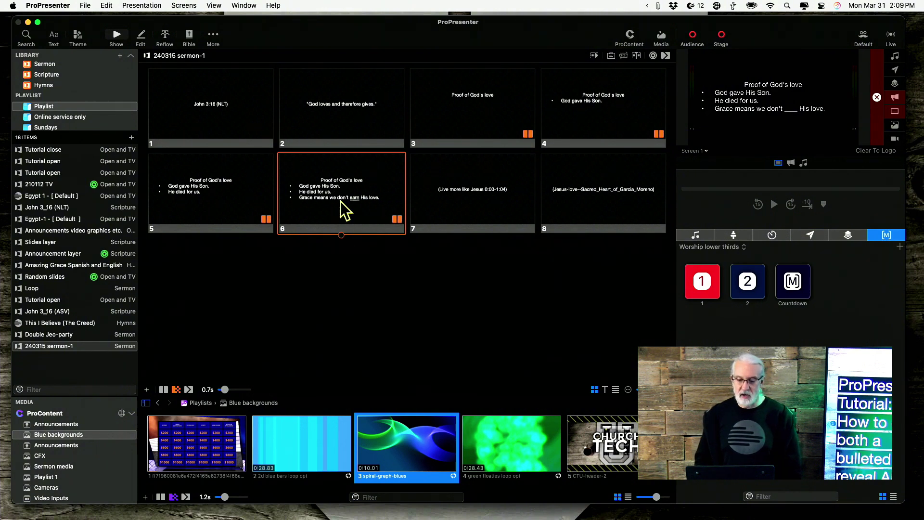
# Present slide 5 and slide 6 live, and reveal the underlined word "earn" on slide 6.
pyautogui.click(191, 196)
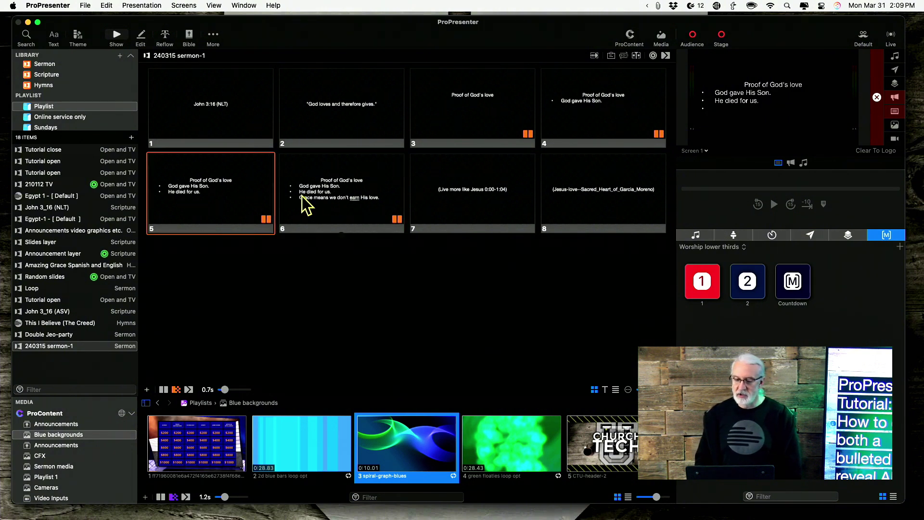
pyautogui.click(325, 193)
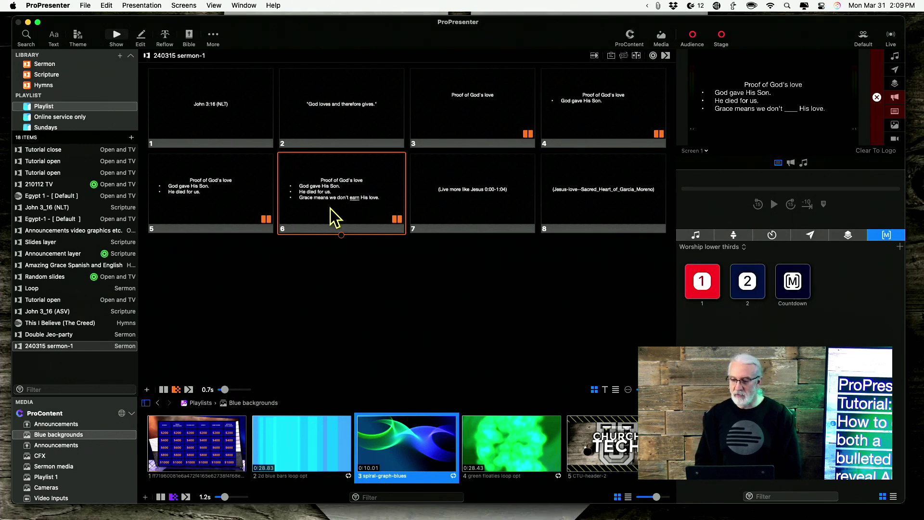
pyautogui.click(330, 209)
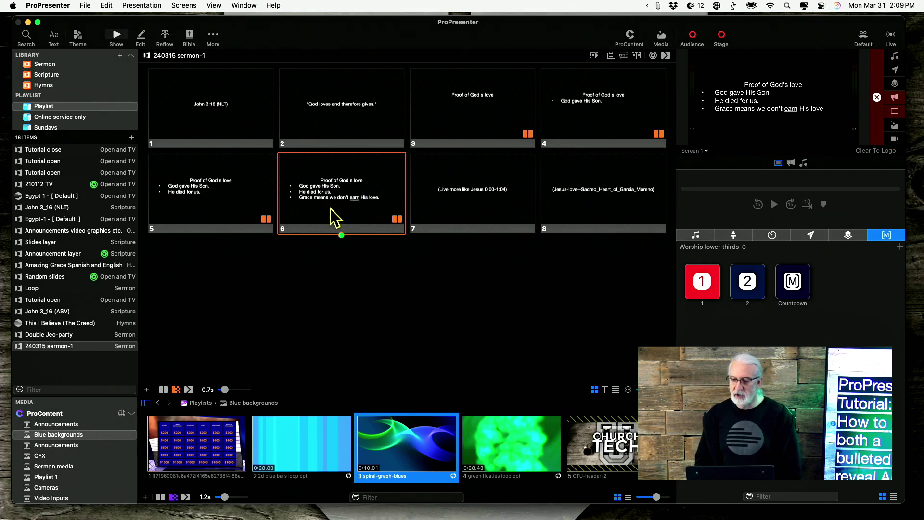